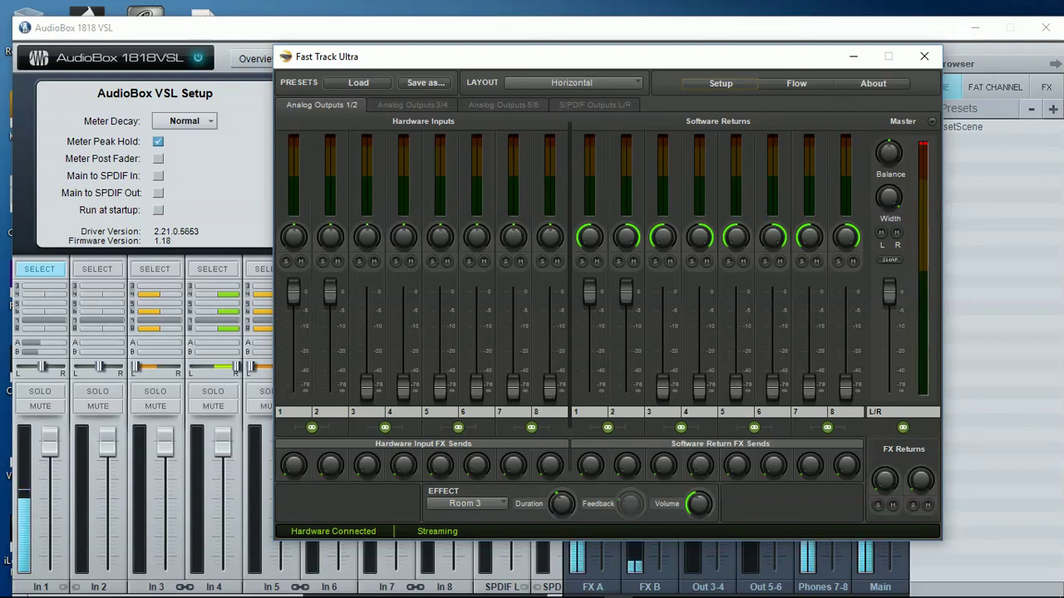
# Open the Fast Track Ultra mixer beside the AudioBox 1818 VSL control panel
pyautogui.click(245, 28)
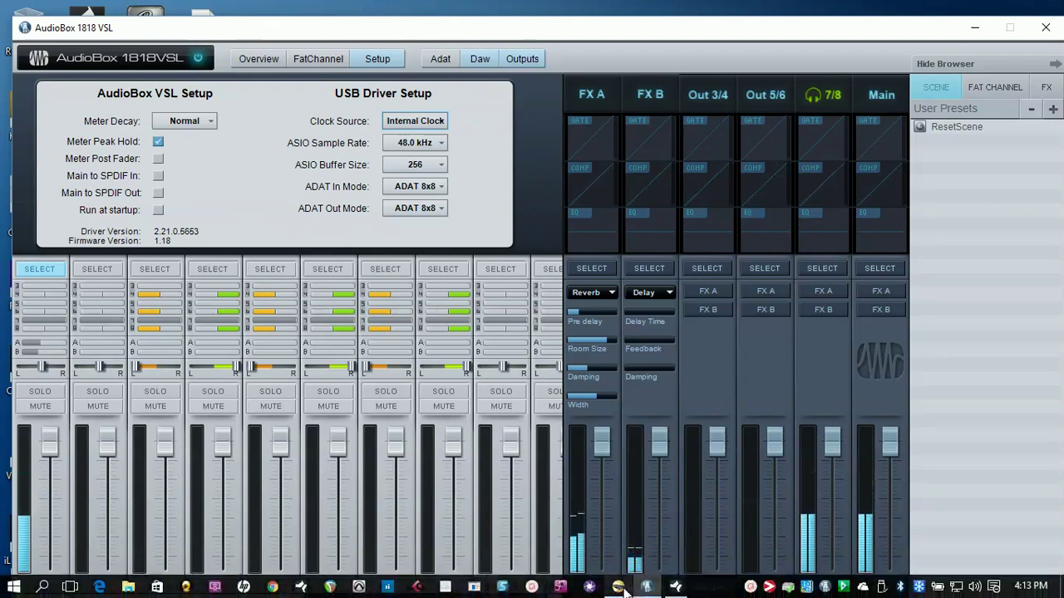
pyautogui.click(632, 587)
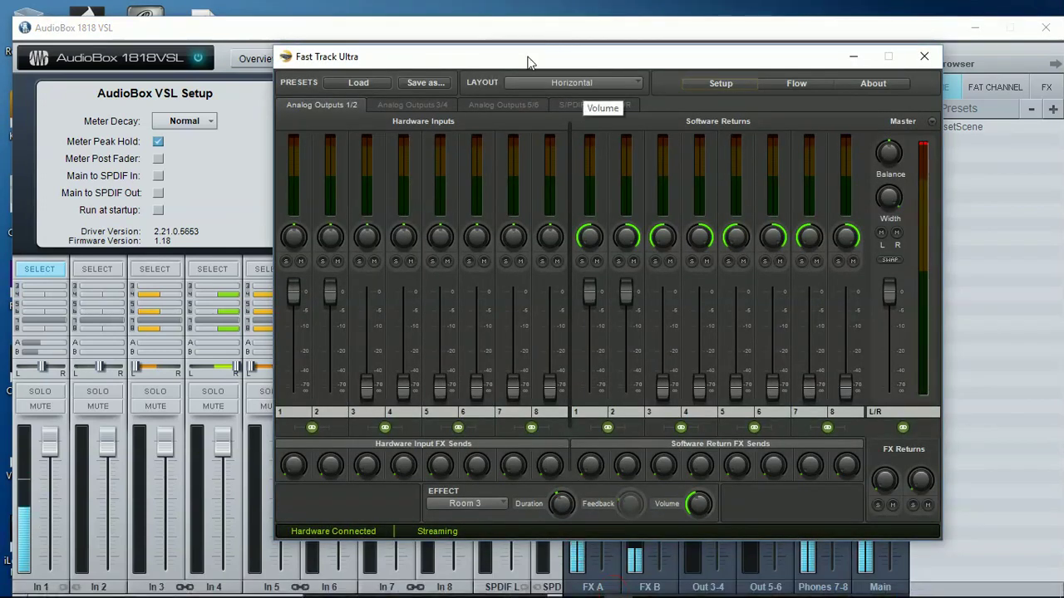
pyautogui.moveTo(529, 63); pyautogui.dragTo(466, 52)
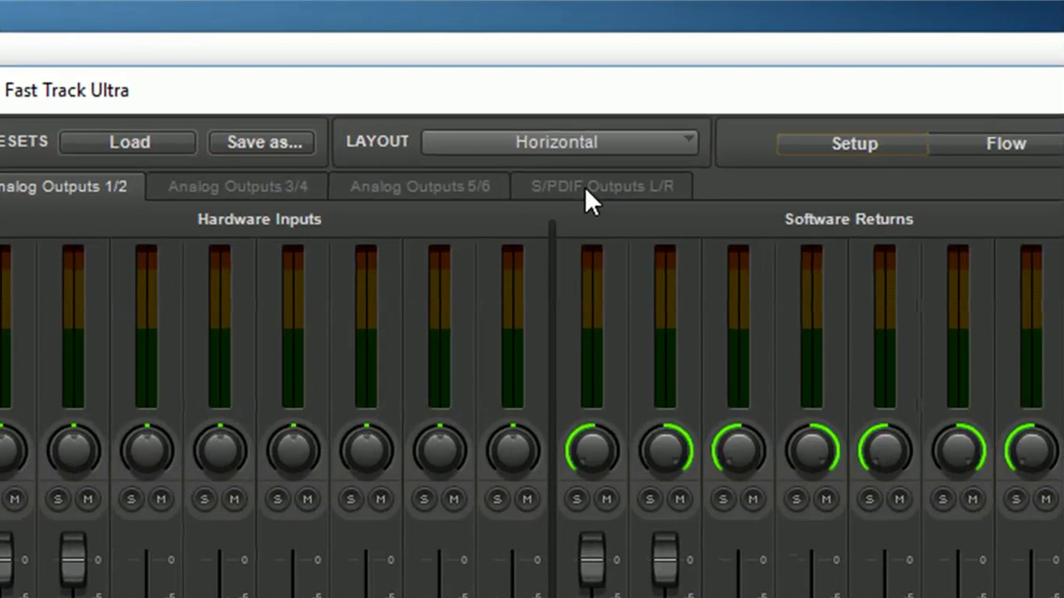
# Review the S/PDIF and Analog Outputs 5/6, 3/4 and 1/2 mixes, then check the AudioBox clock source choices
pyautogui.click(521, 93)
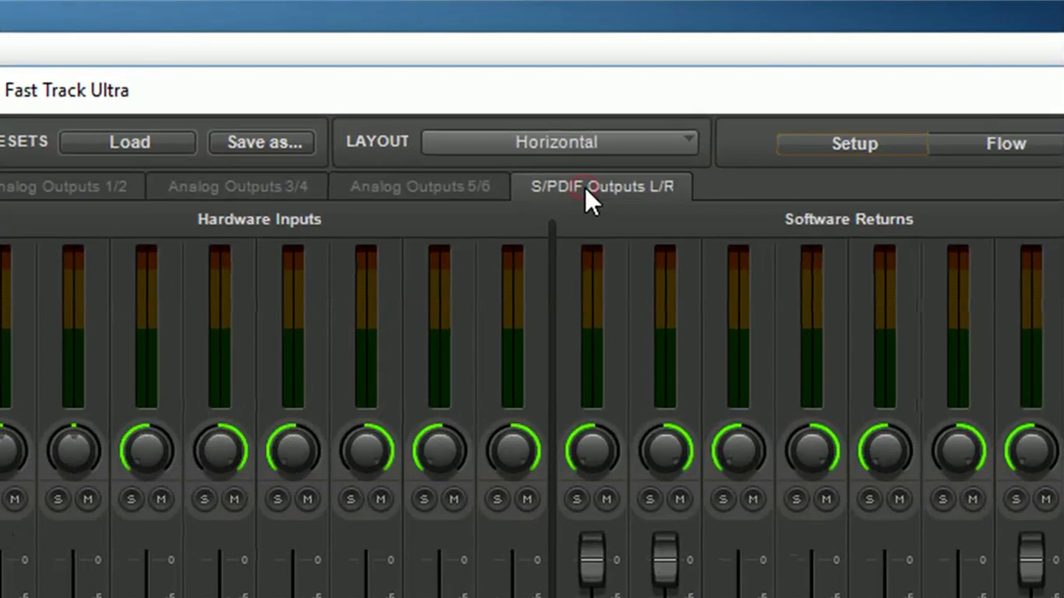
pyautogui.click(458, 186)
pyautogui.click(215, 188)
pyautogui.click(55, 188)
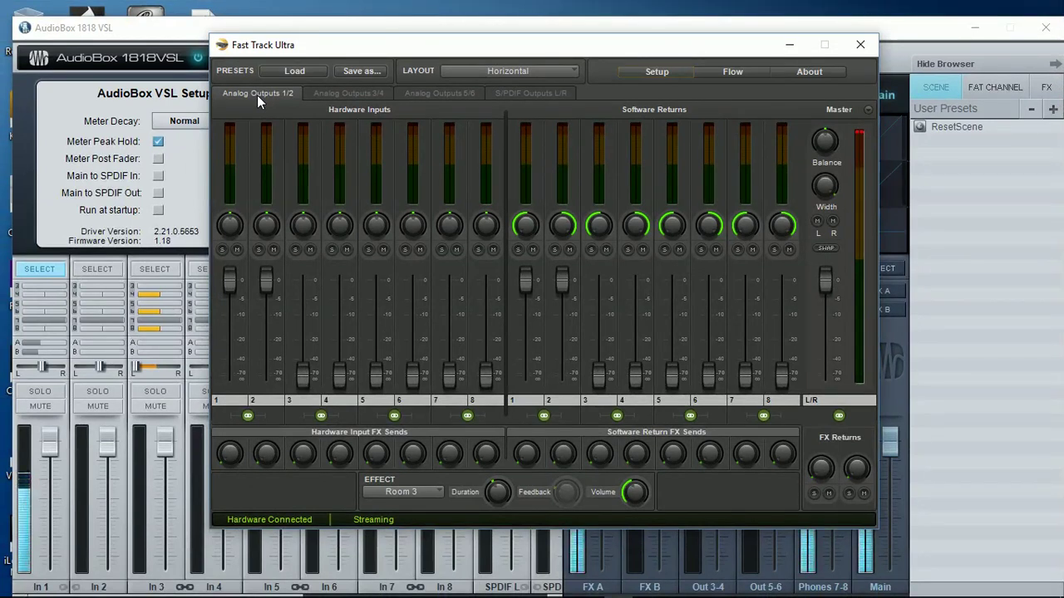
pyautogui.click(148, 28)
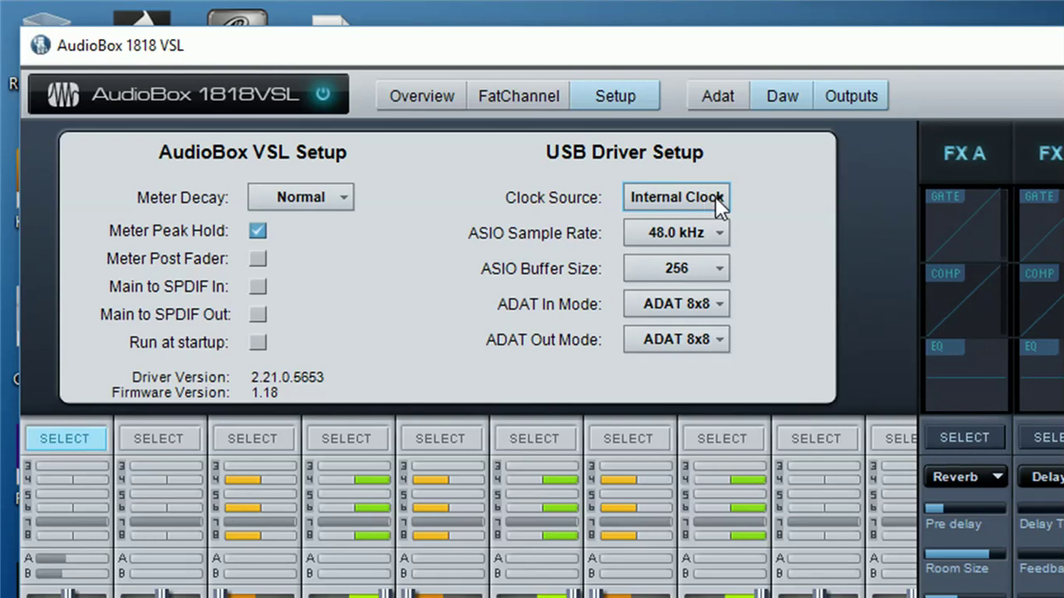
pyautogui.click(715, 197)
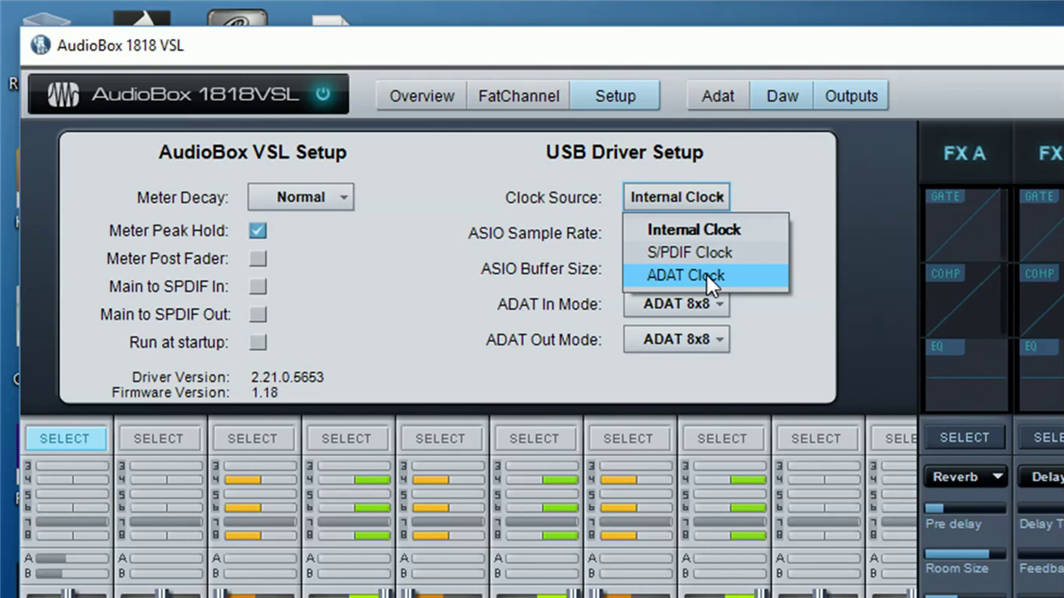
pyautogui.click(765, 189)
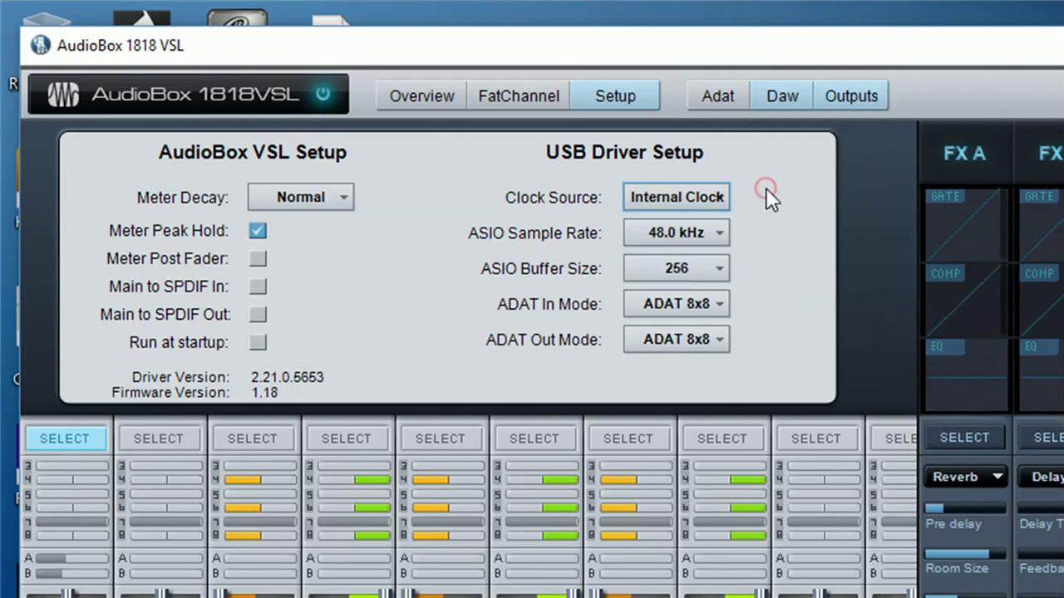
pyautogui.click(709, 234)
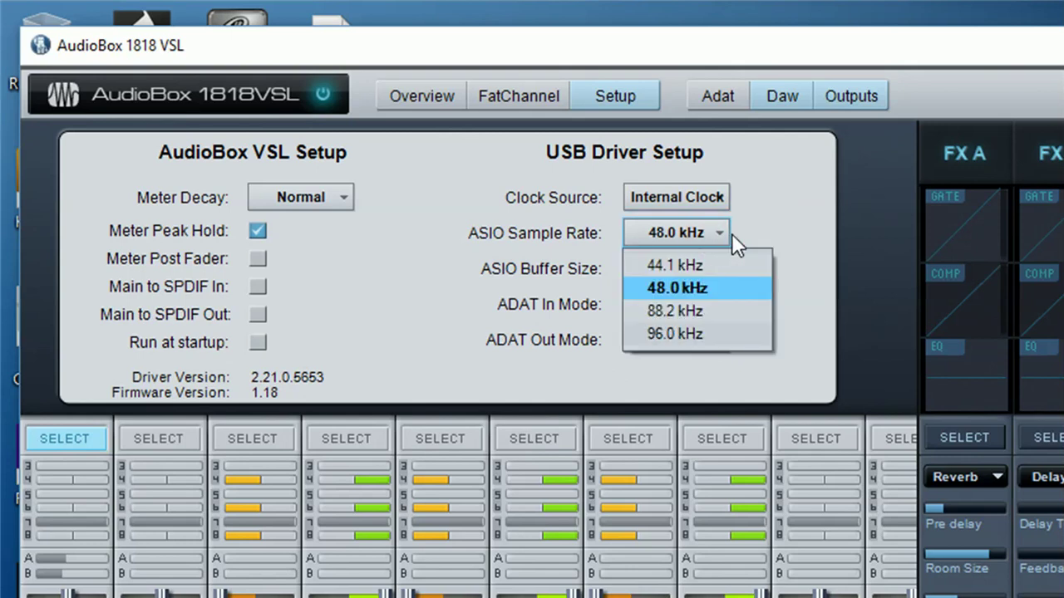
pyautogui.click(769, 233)
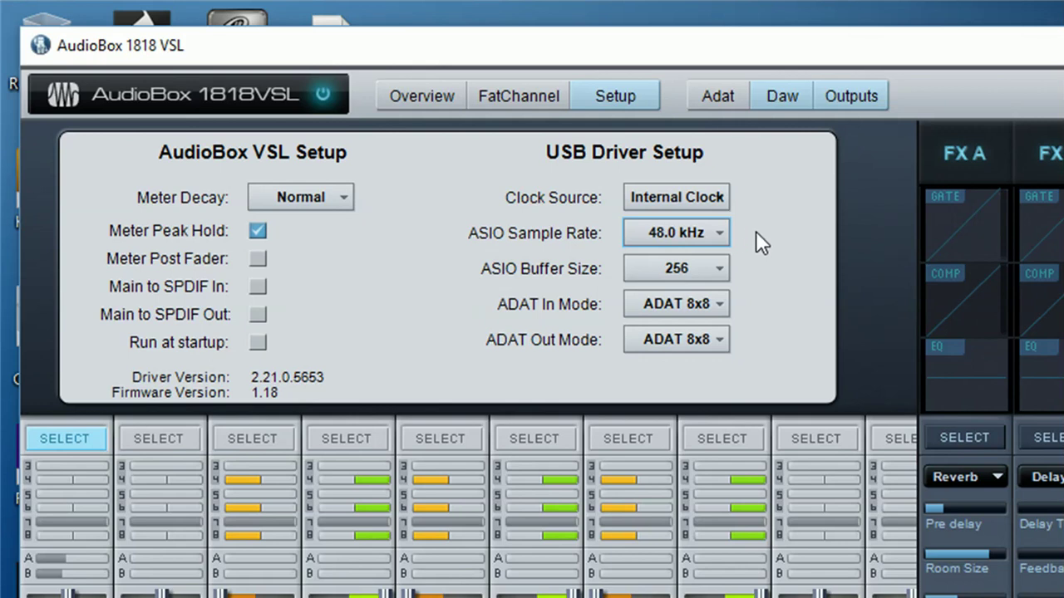
pyautogui.click(710, 236)
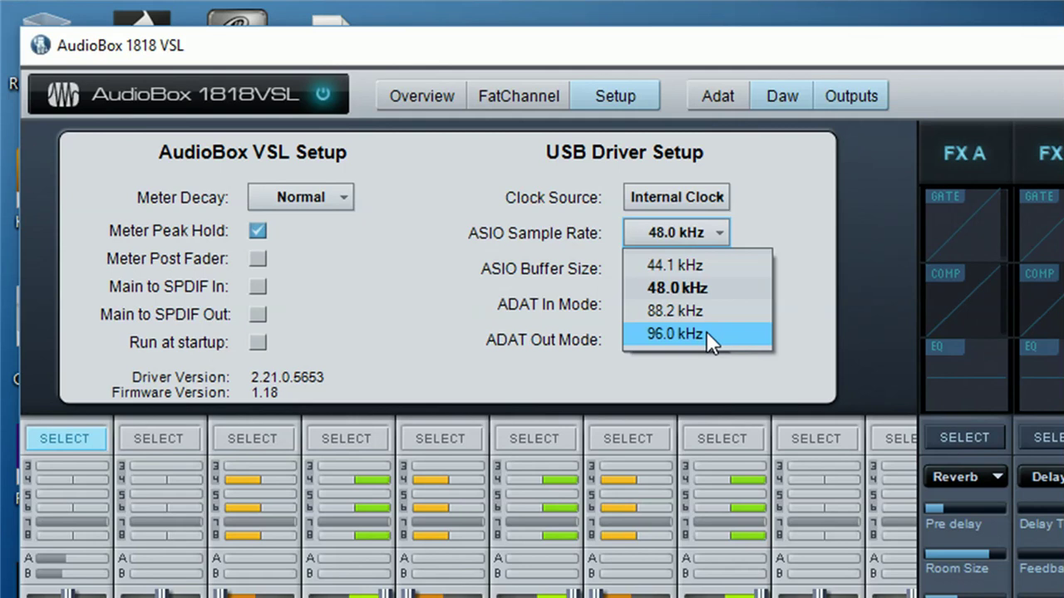
pyautogui.click(710, 288)
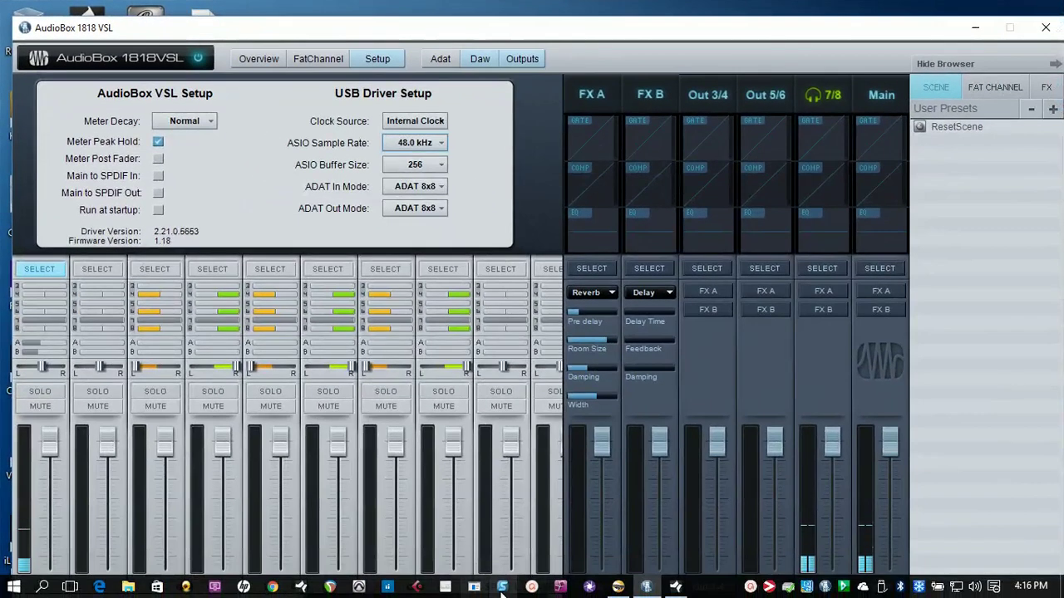
# Confirm the Fast Track Ultra setup shows S/PDIF clock at 48000 Hz, then close it
pyautogui.click(618, 586)
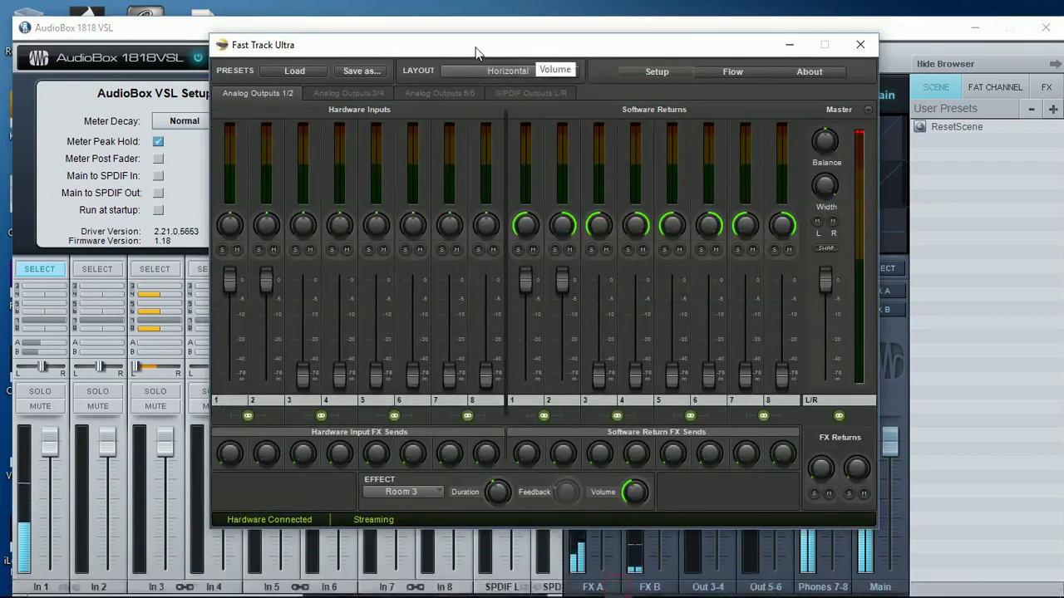
pyautogui.moveTo(465, 47); pyautogui.dragTo(435, 45)
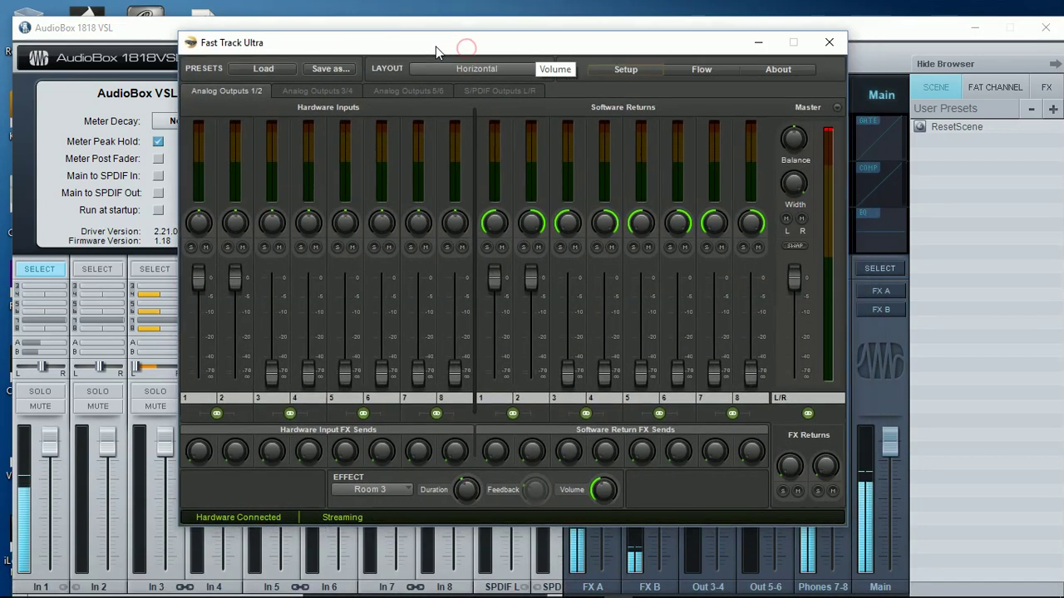
pyautogui.click(625, 69)
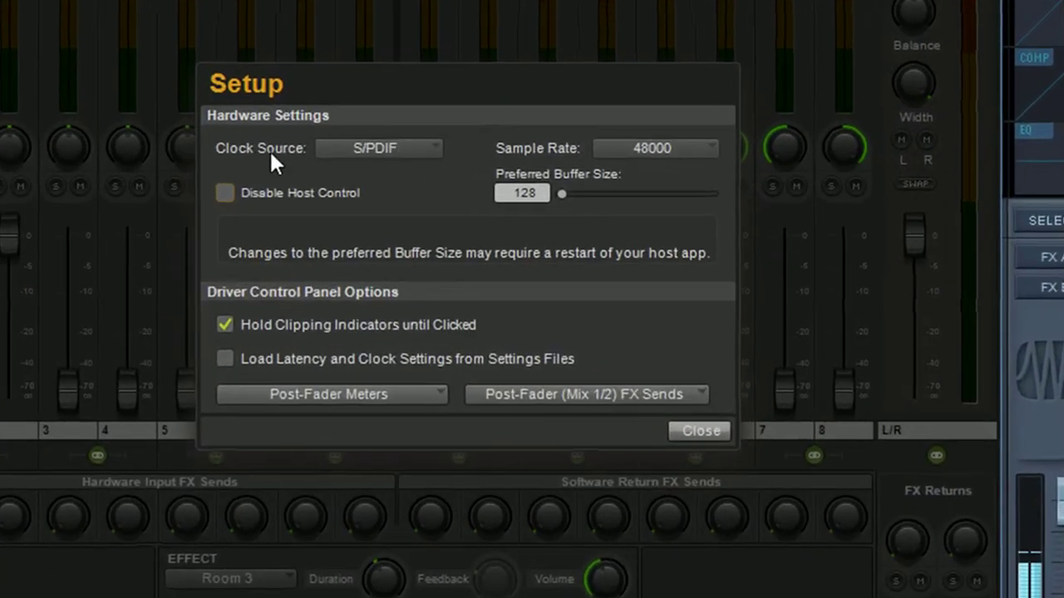
pyautogui.click(418, 143)
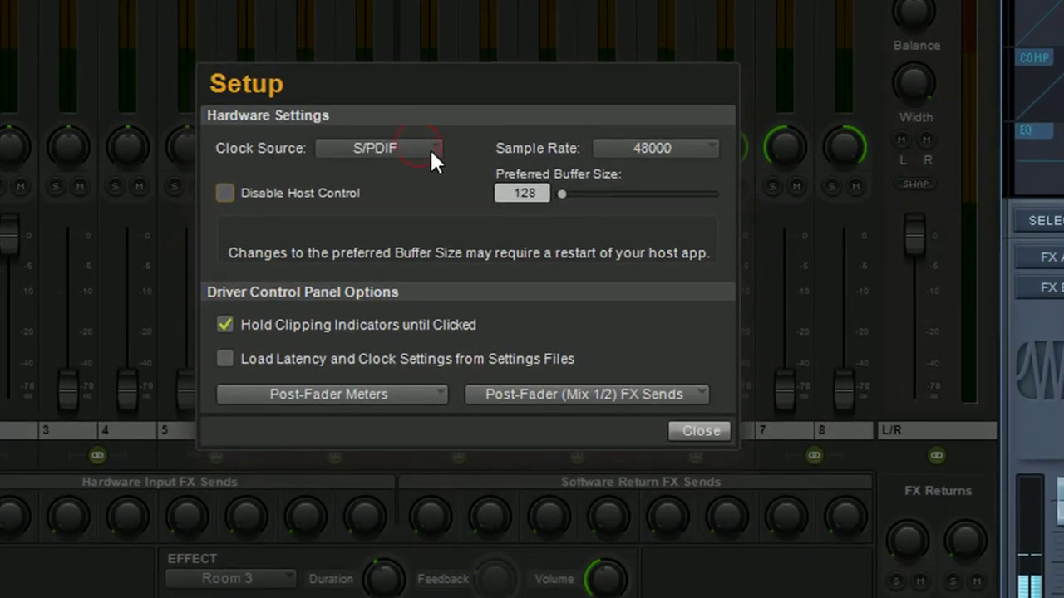
pyautogui.click(431, 149)
pyautogui.click(354, 143)
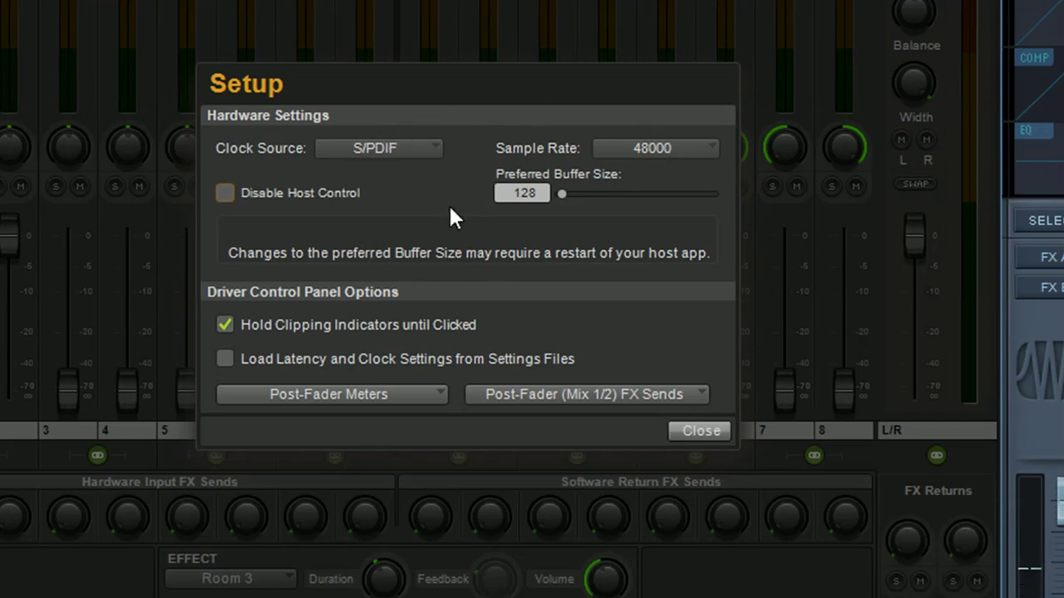
pyautogui.click(690, 429)
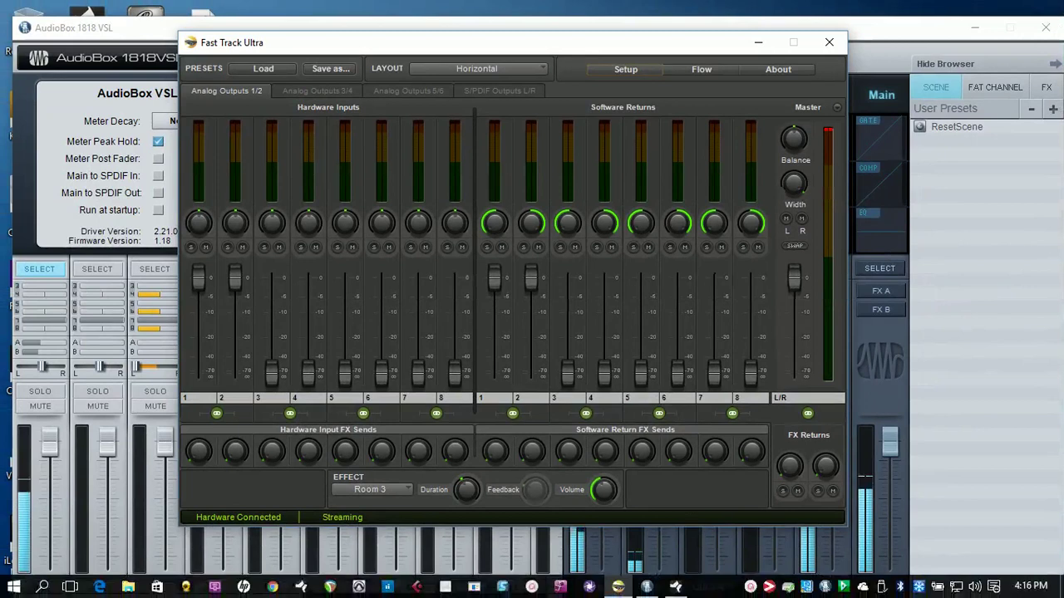
# Open the ASIO4ALL panel and expand the AudioBox 1818VSL channel list
pyautogui.click(844, 587)
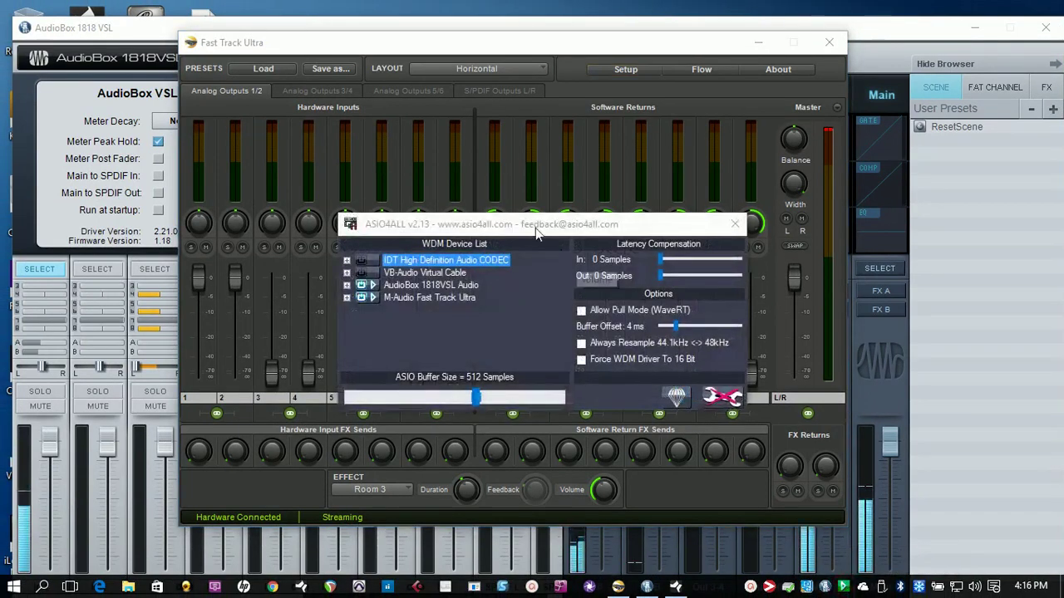
pyautogui.moveTo(524, 231); pyautogui.dragTo(450, 137)
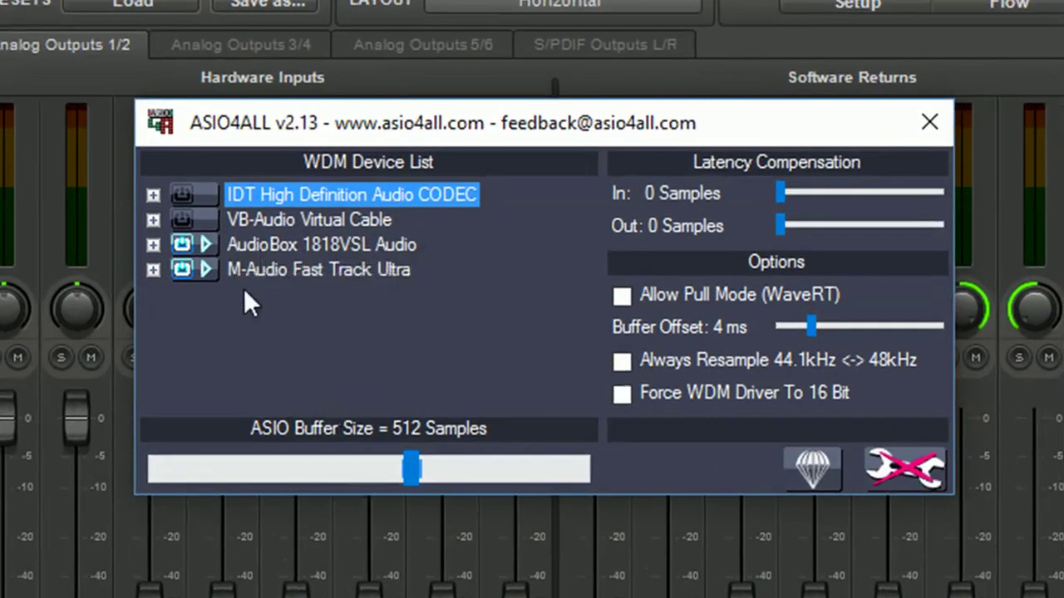
pyautogui.moveTo(239, 283)
pyautogui.click(153, 244)
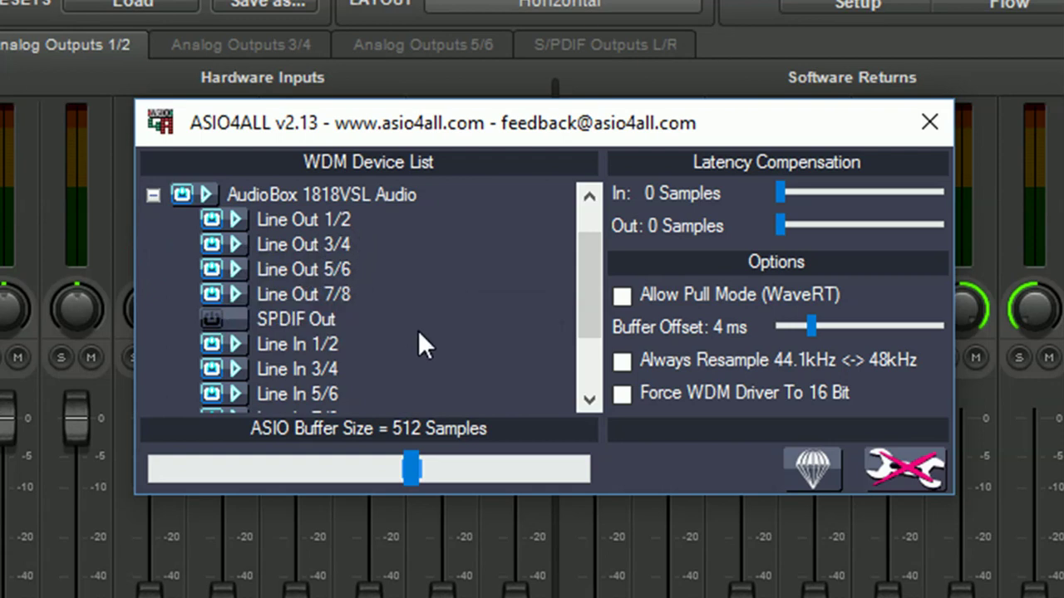
pyautogui.moveTo(593, 325); pyautogui.dragTo(593, 354)
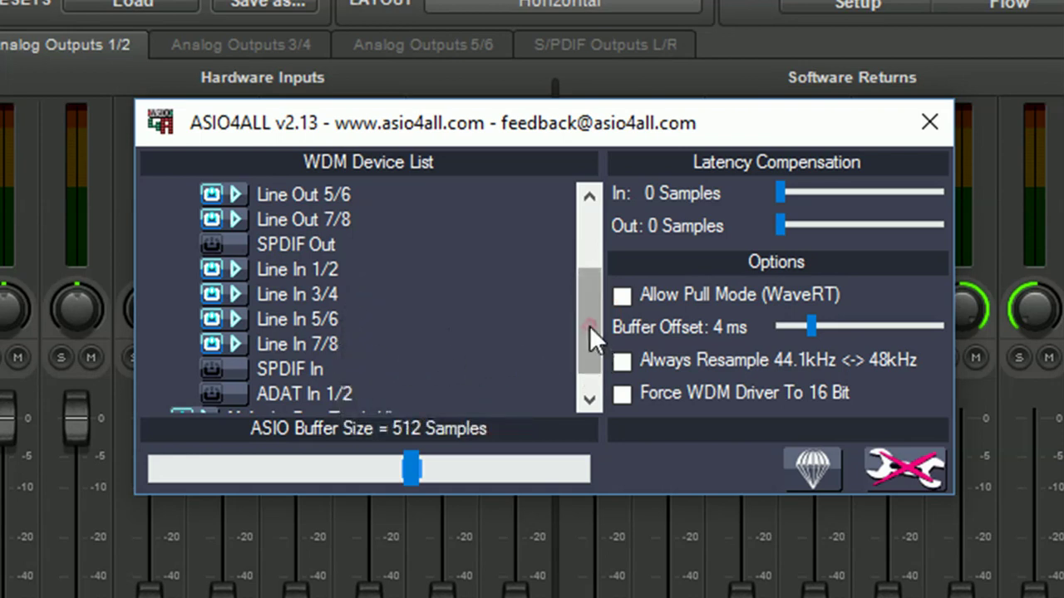
pyautogui.moveTo(589, 325); pyautogui.dragTo(586, 370)
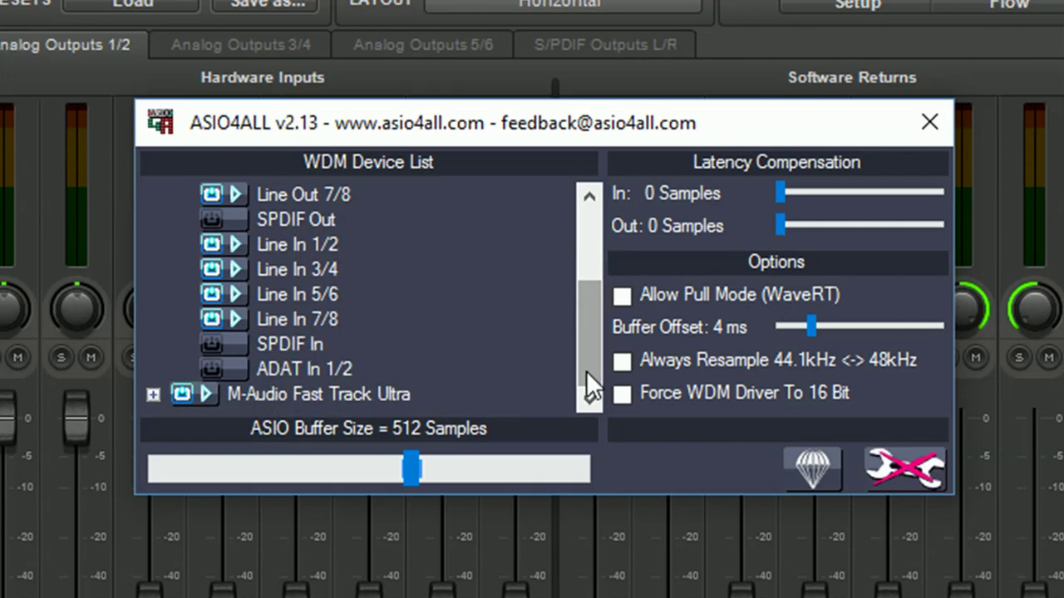
# Expand the Fast Track Ultra channels, collapse Out 7-8, and scroll through the enabled inputs and outputs
pyautogui.click(153, 394)
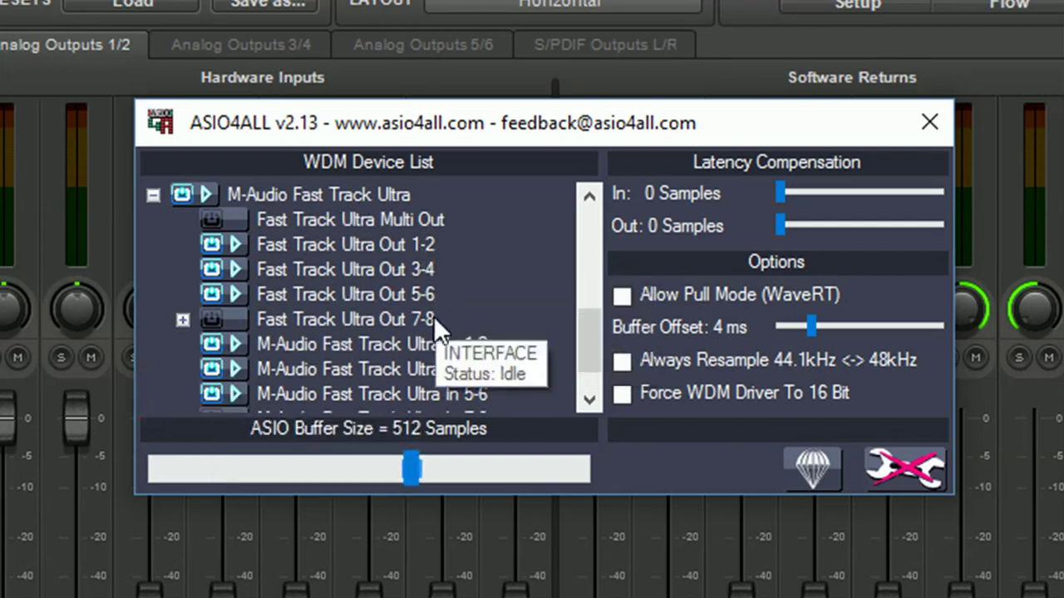
pyautogui.click(182, 320)
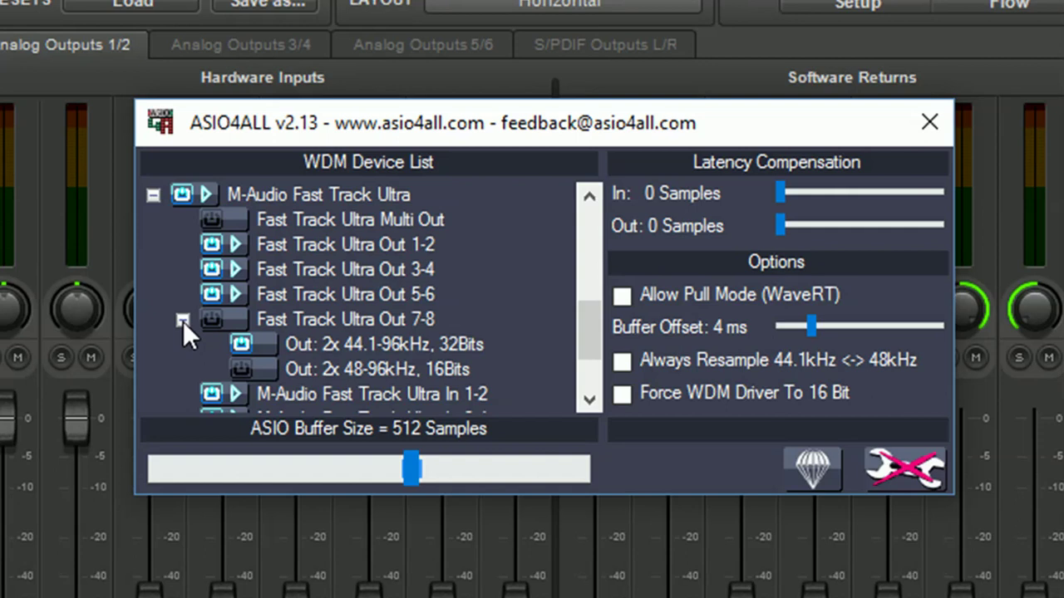
pyautogui.click(182, 319)
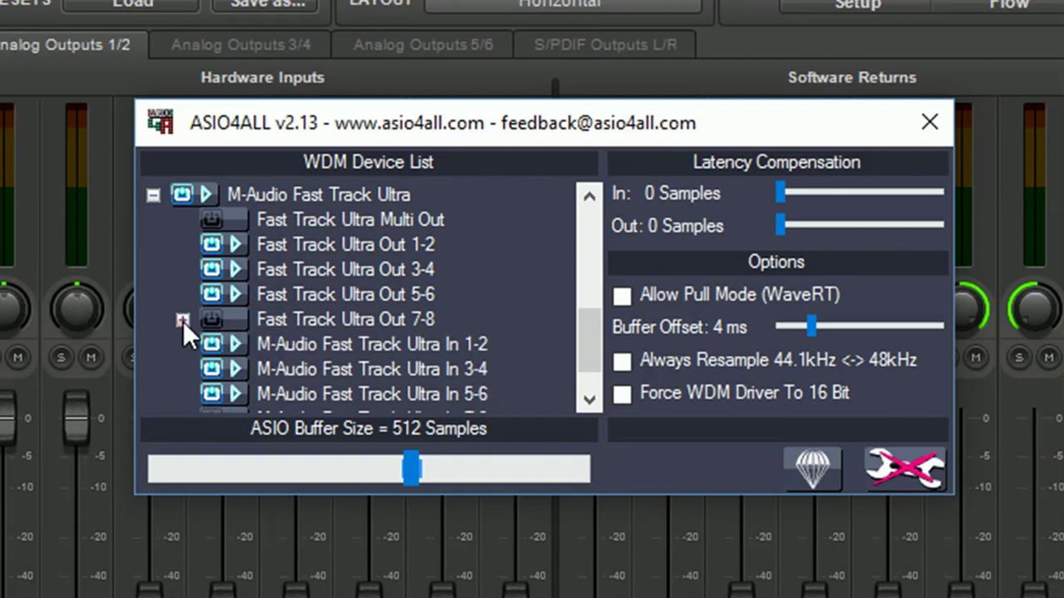
pyautogui.click(587, 297)
pyautogui.moveTo(590, 313); pyautogui.dragTo(589, 364)
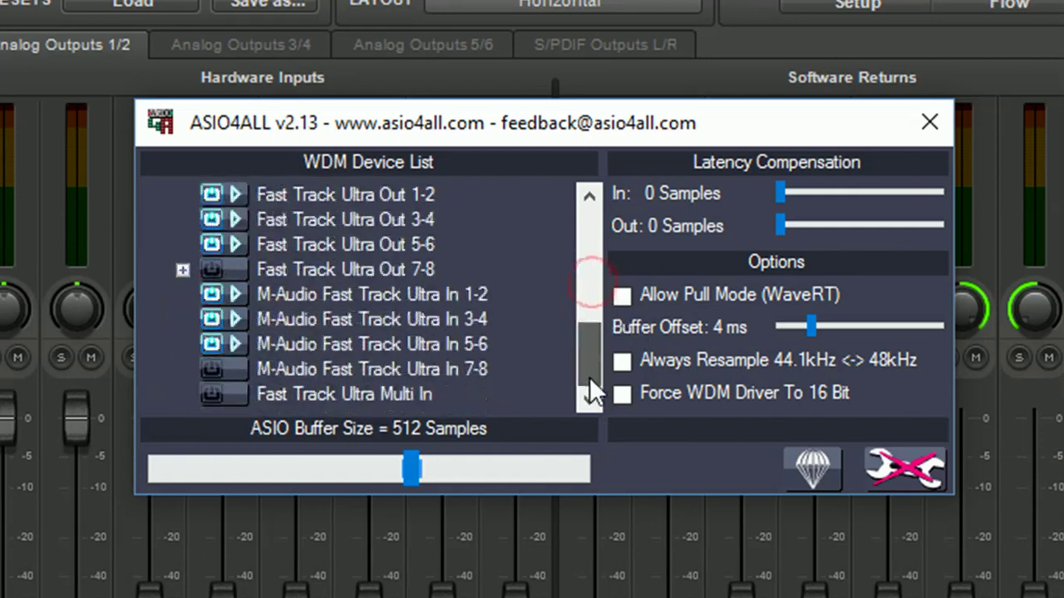
pyautogui.moveTo(469, 300)
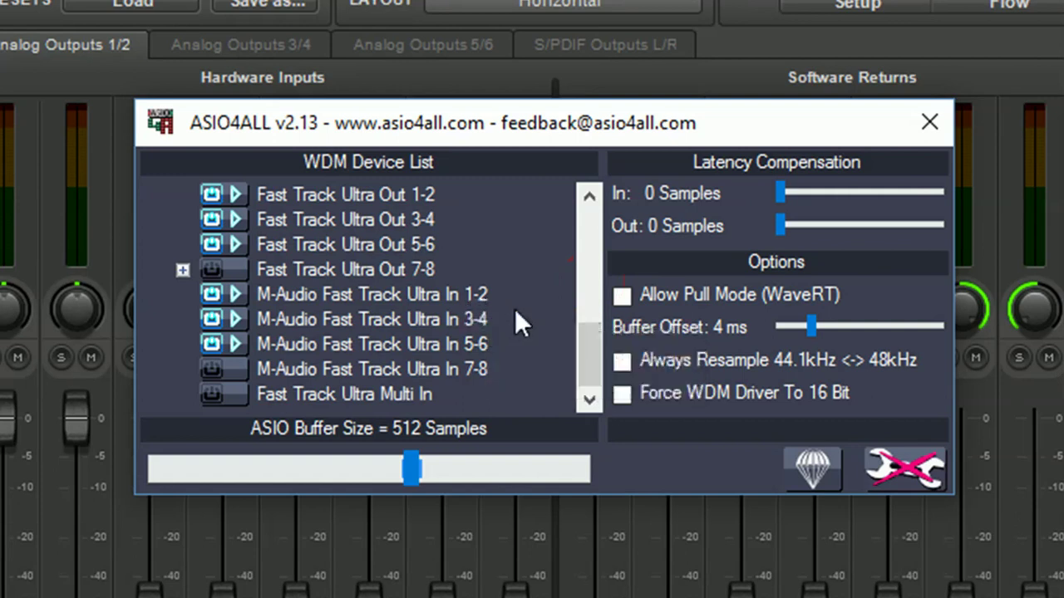
pyautogui.moveTo(492, 366)
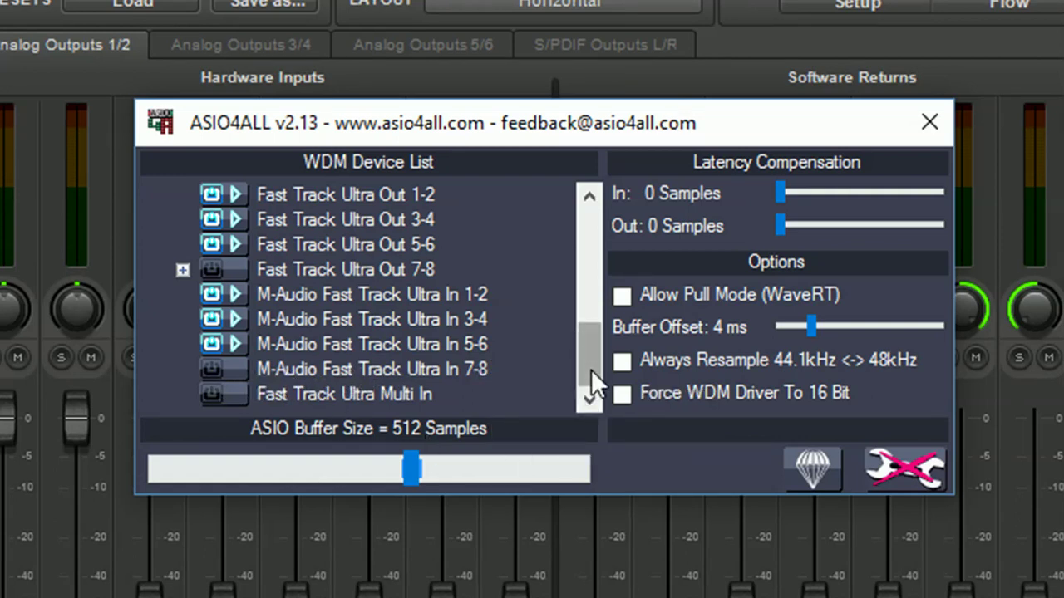
pyautogui.moveTo(591, 369)
pyautogui.mouseDown()
pyautogui.moveTo(609, 239)
pyautogui.moveTo(597, 372)
pyautogui.mouseUp()
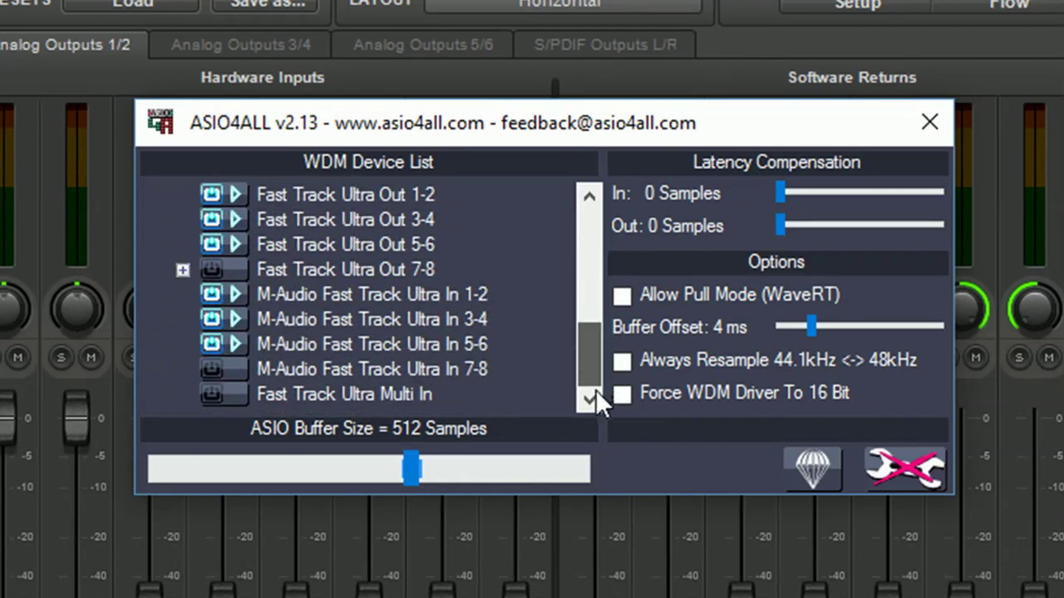
pyautogui.moveTo(595, 390); pyautogui.dragTo(596, 390)
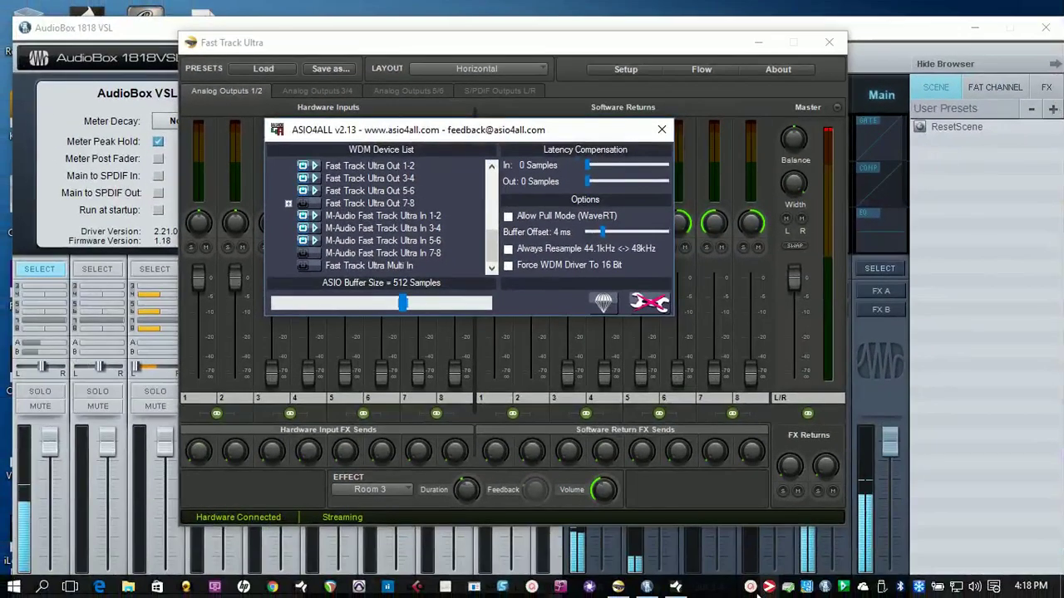
# Close ASIO4ALL settings and scroll and zoom the arrangement to inspect the 14 recorded tracks
pyautogui.click(675, 587)
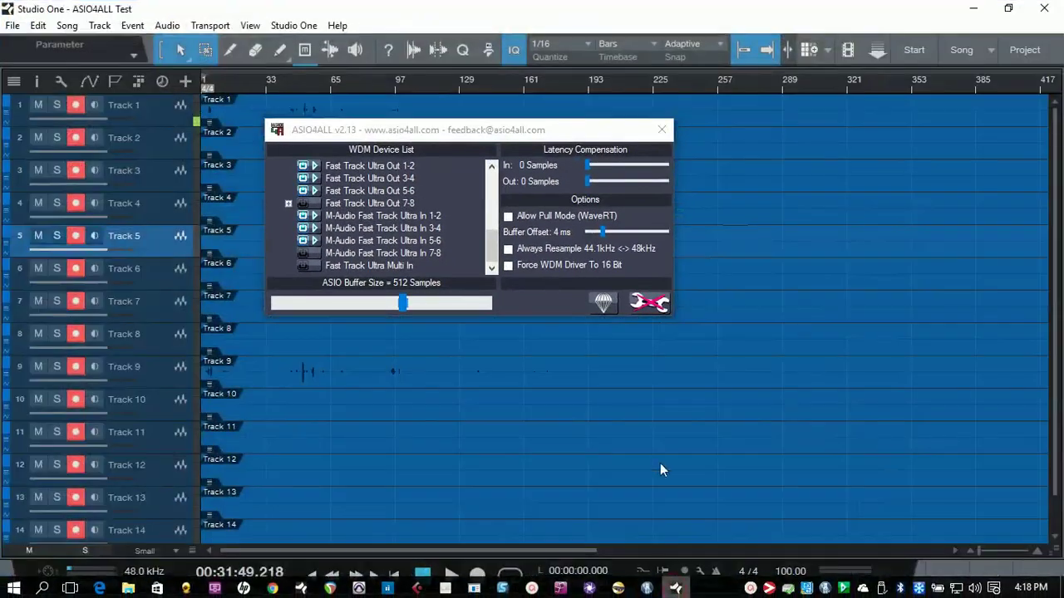
pyautogui.click(662, 129)
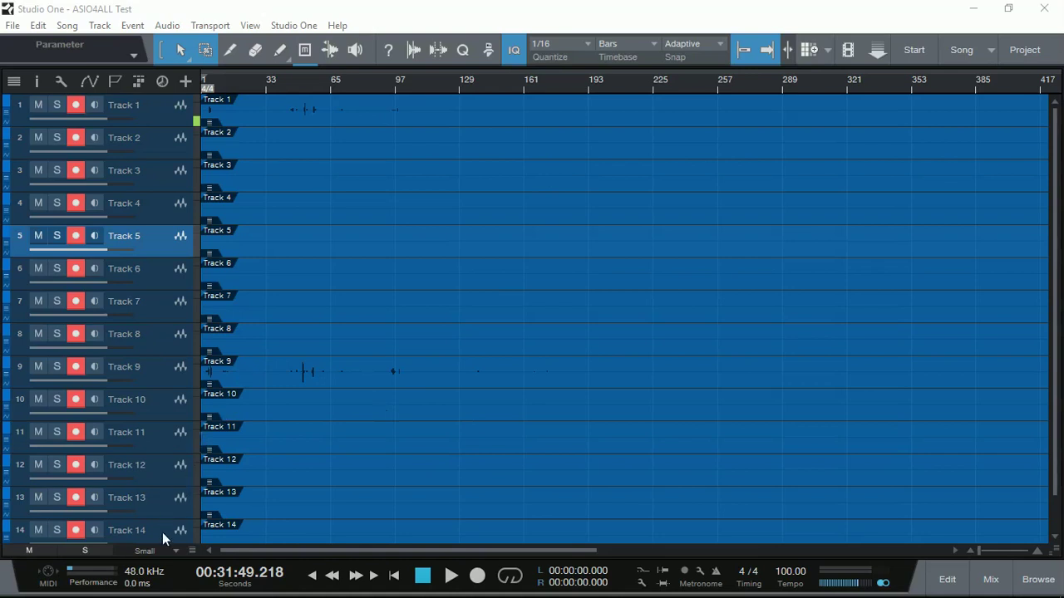
pyautogui.click(275, 553)
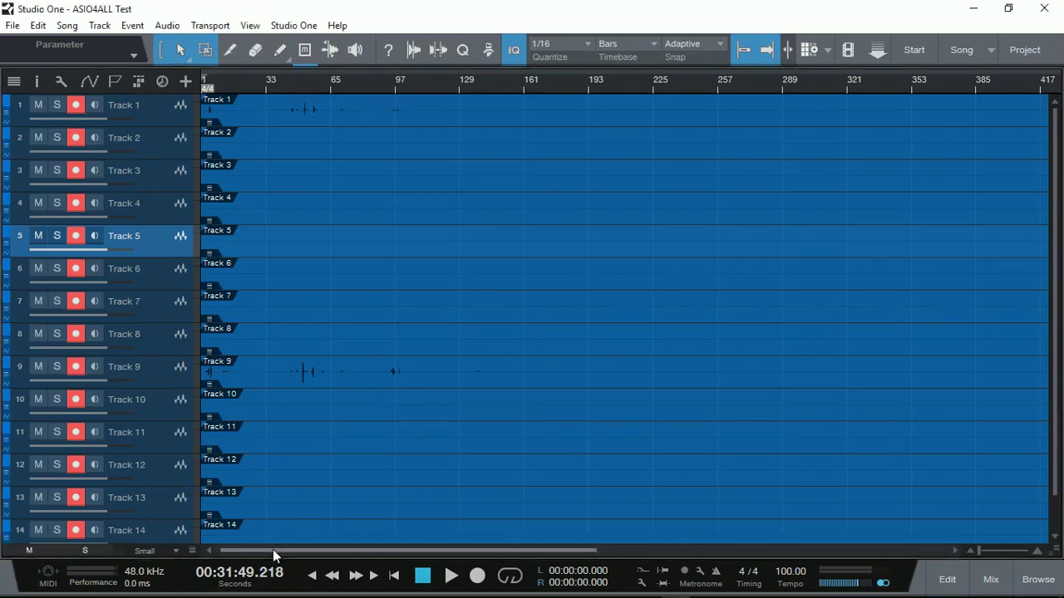
pyautogui.moveTo(274, 555); pyautogui.dragTo(443, 568)
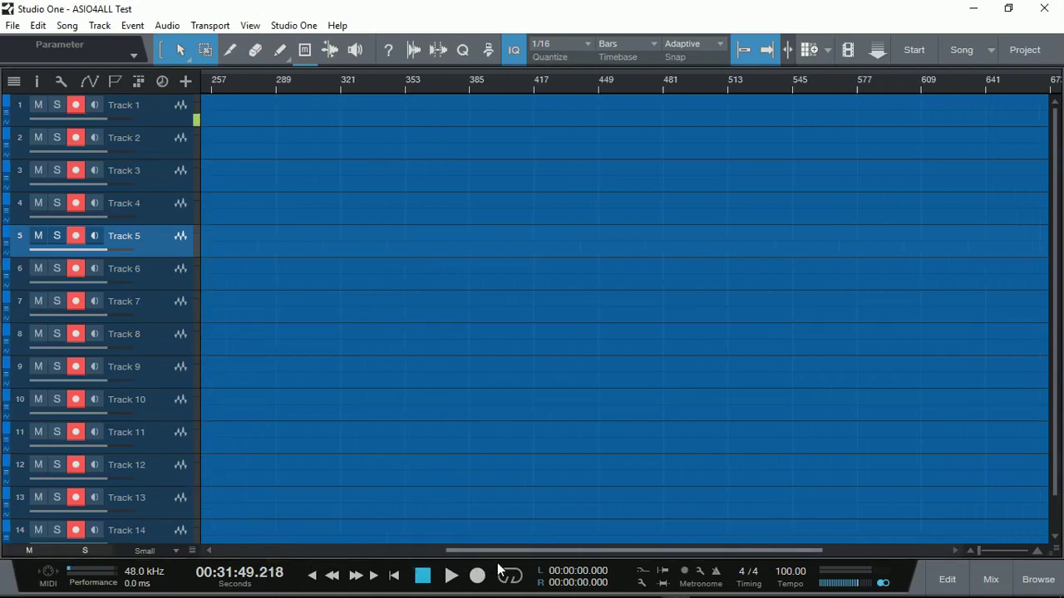
pyautogui.hscroll(5, 499, 570)
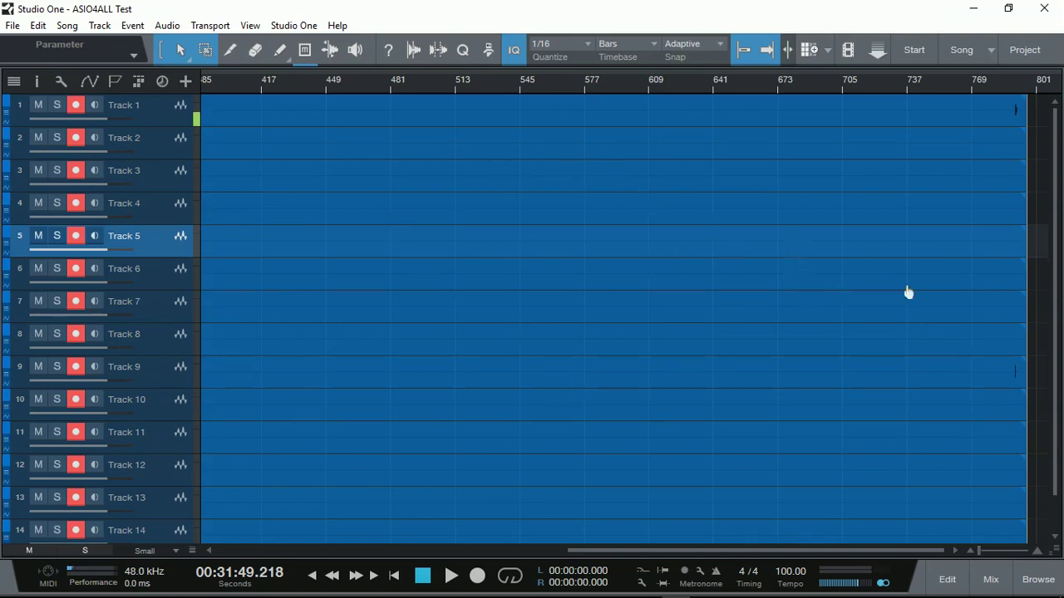
pyautogui.moveTo(975, 552); pyautogui.dragTo(1000, 552)
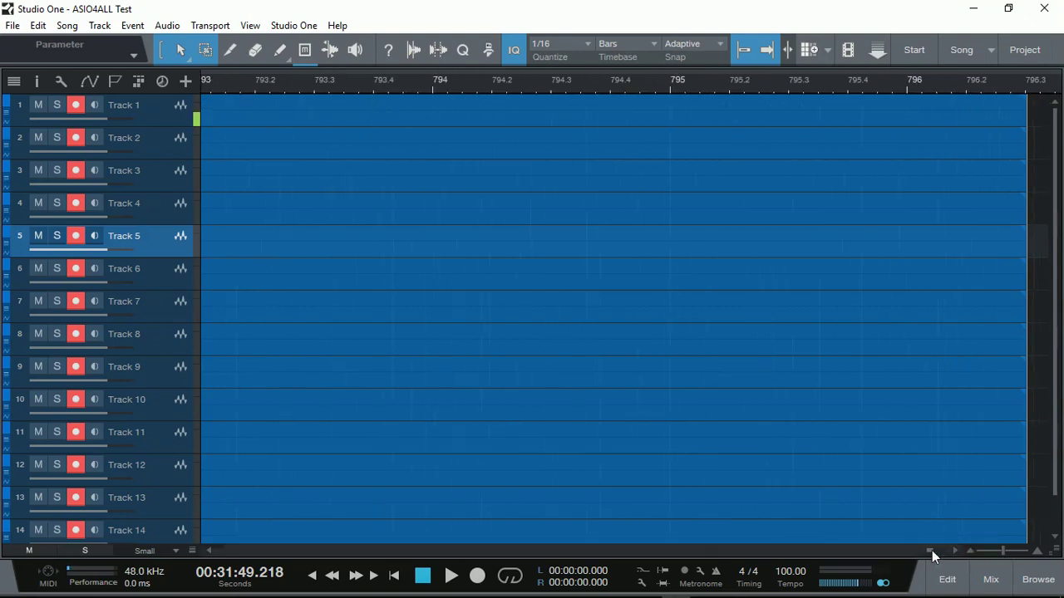
pyautogui.moveTo(932, 550)
pyautogui.mouseDown()
pyautogui.moveTo(911, 551)
pyautogui.moveTo(925, 551)
pyautogui.mouseUp()
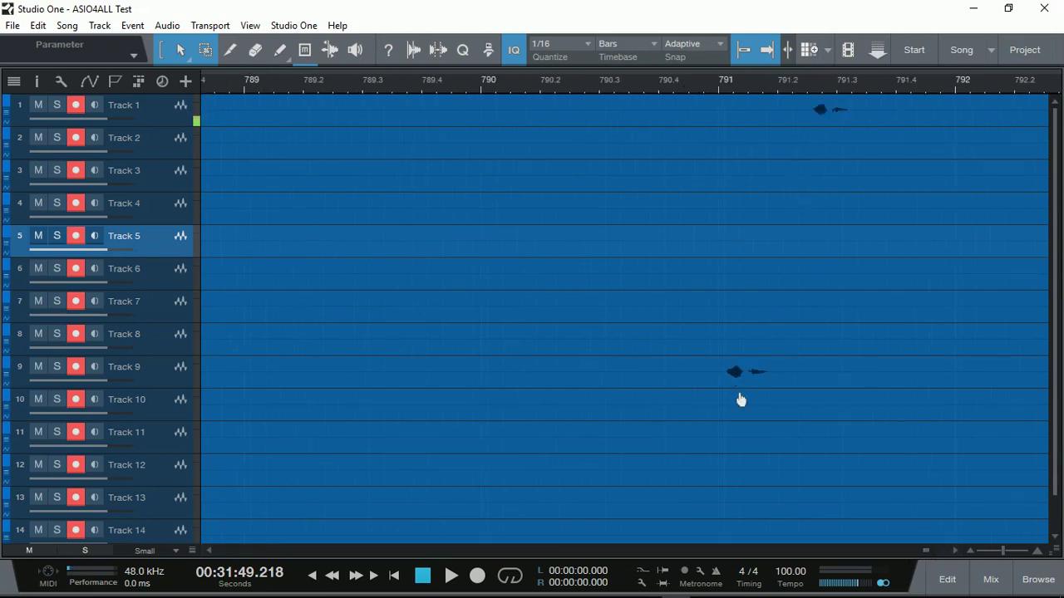
pyautogui.moveTo(925, 549); pyautogui.dragTo(209, 552)
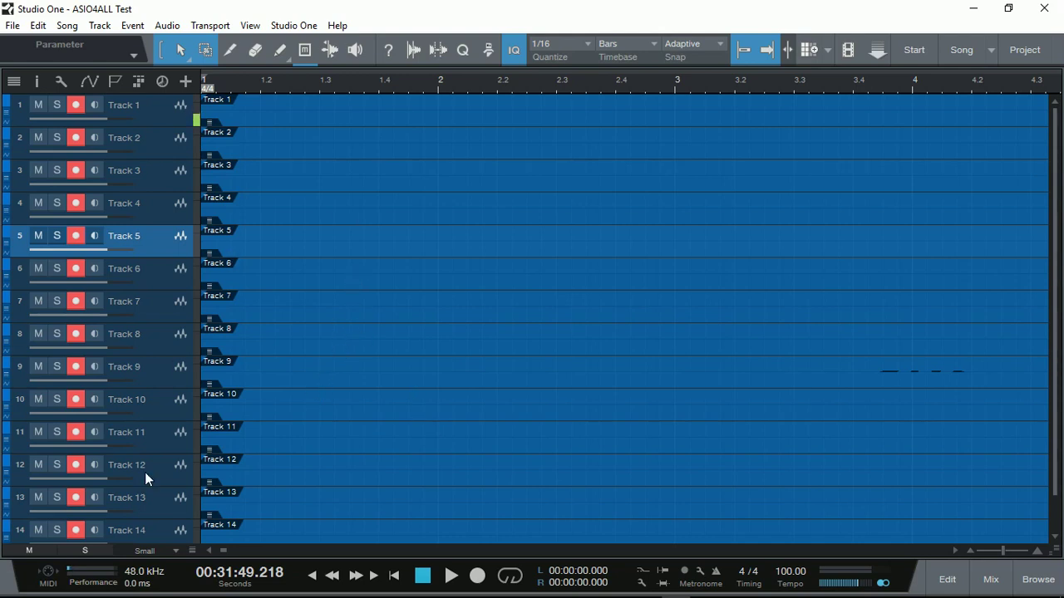
# In the mixer's I/O setup, review Inputs 1–14 and the Main and Sub 1 output routing
pyautogui.click(991, 580)
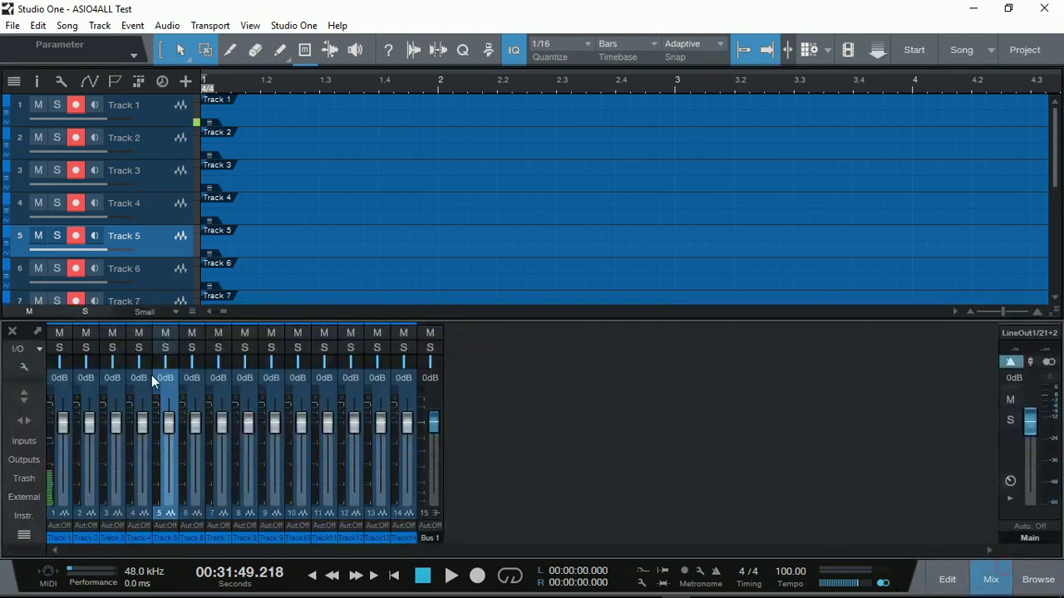
pyautogui.click(19, 348)
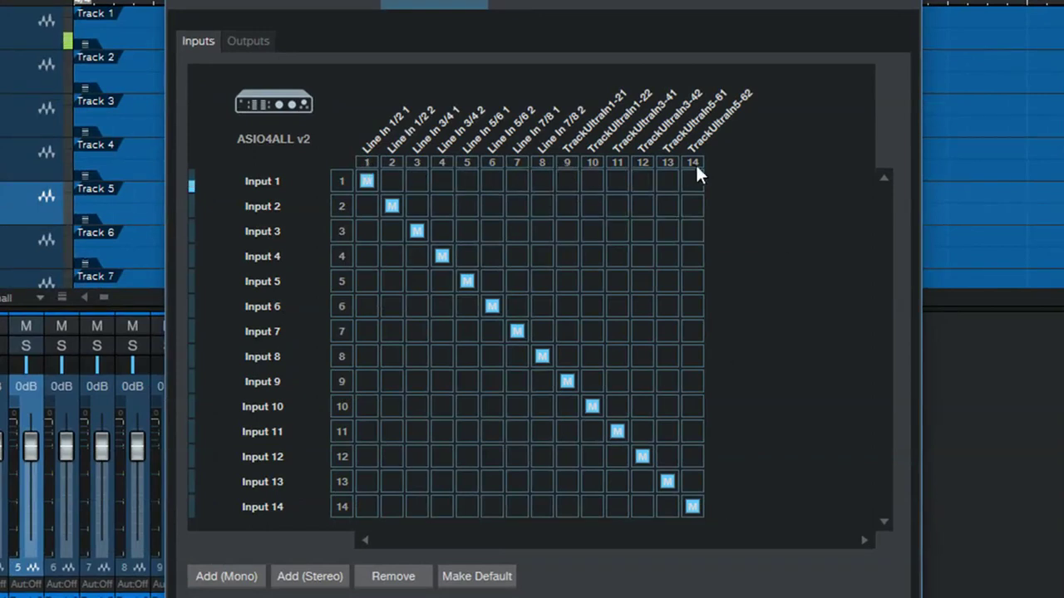
pyautogui.click(249, 40)
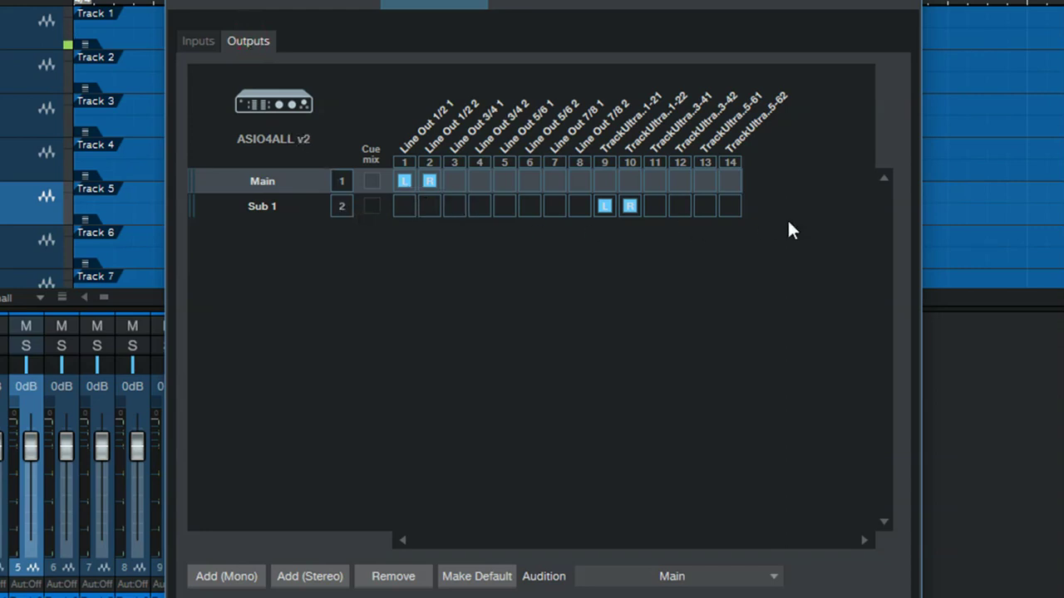
pyautogui.click(197, 41)
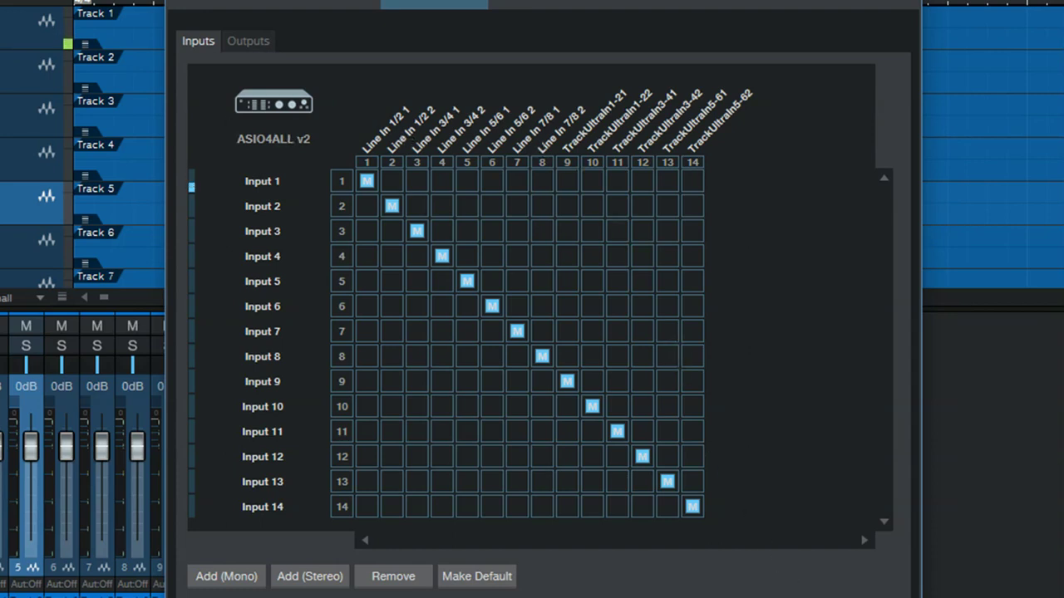
pyautogui.click(698, 595)
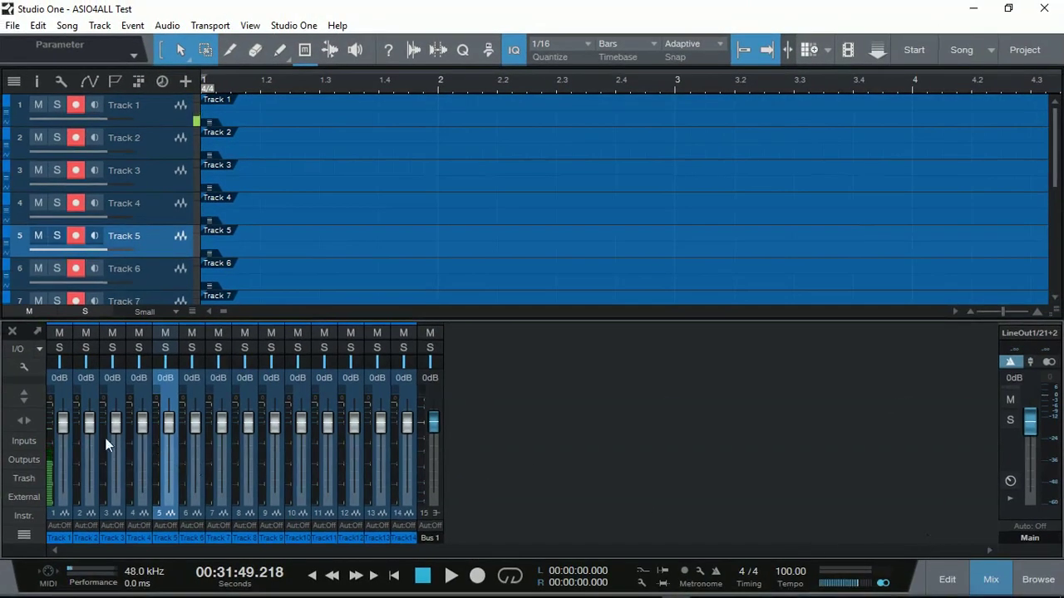
# Widen the mixer to full-size channel strips for Inputs 1–14
pyautogui.click(24, 420)
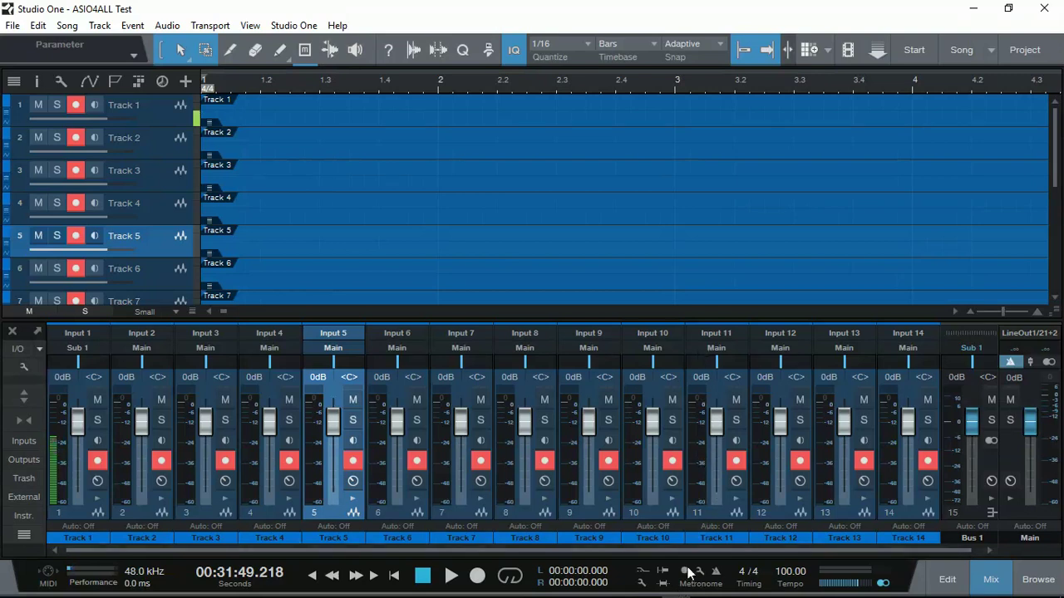
# Switch to the Fast Track Ultra control panel with Alt+Tab
pyautogui.hotkey('alt', 'Tab')
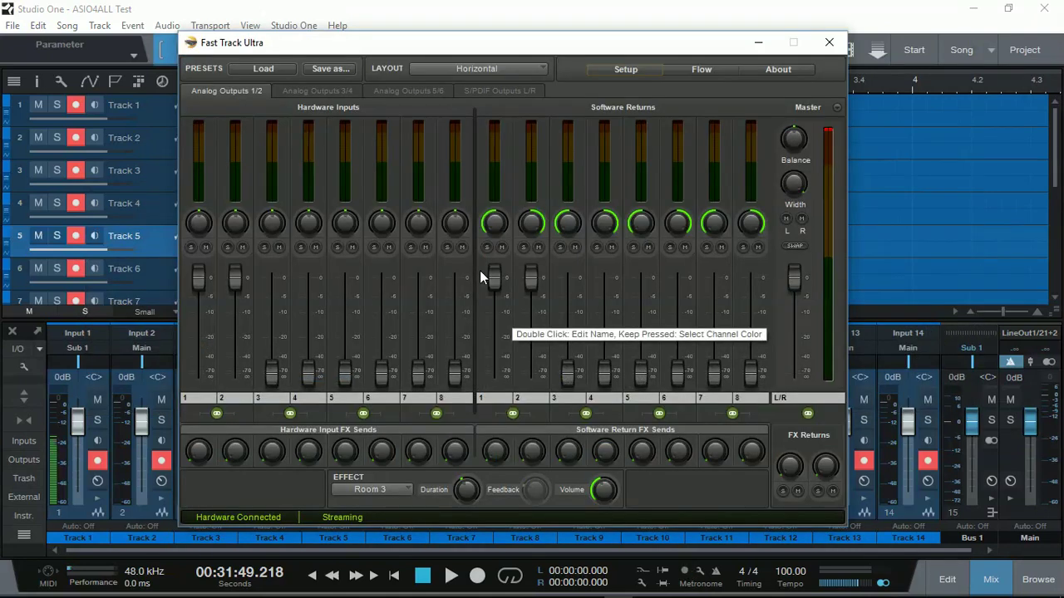
pyautogui.click(627, 69)
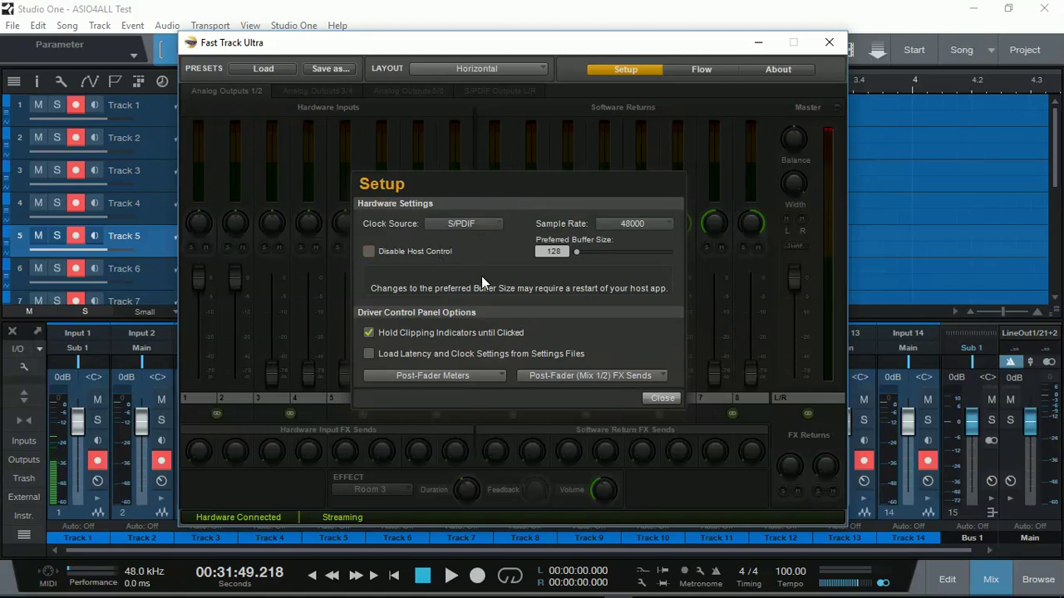
pyautogui.click(657, 399)
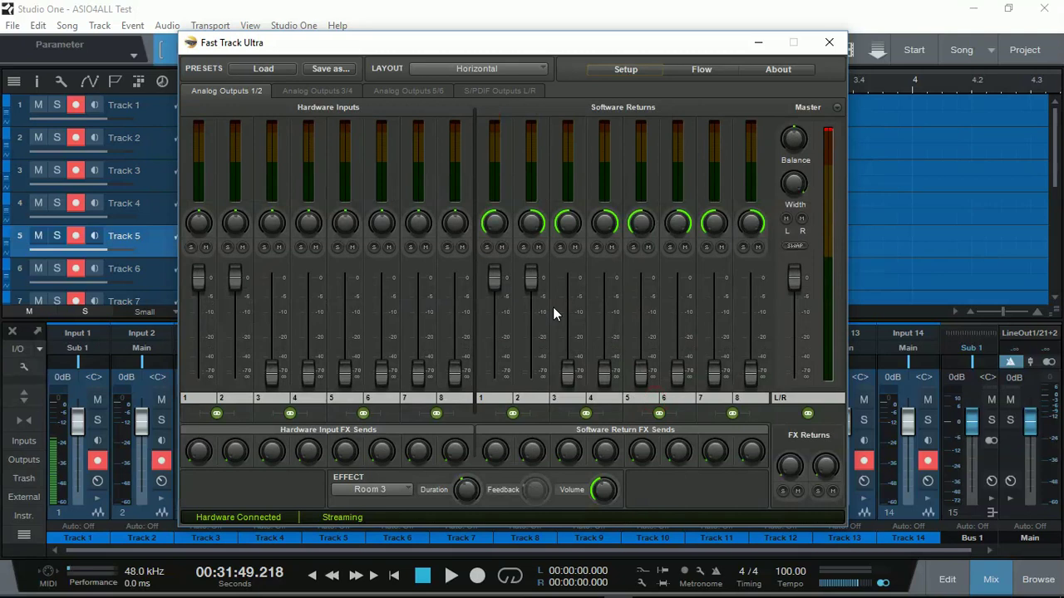